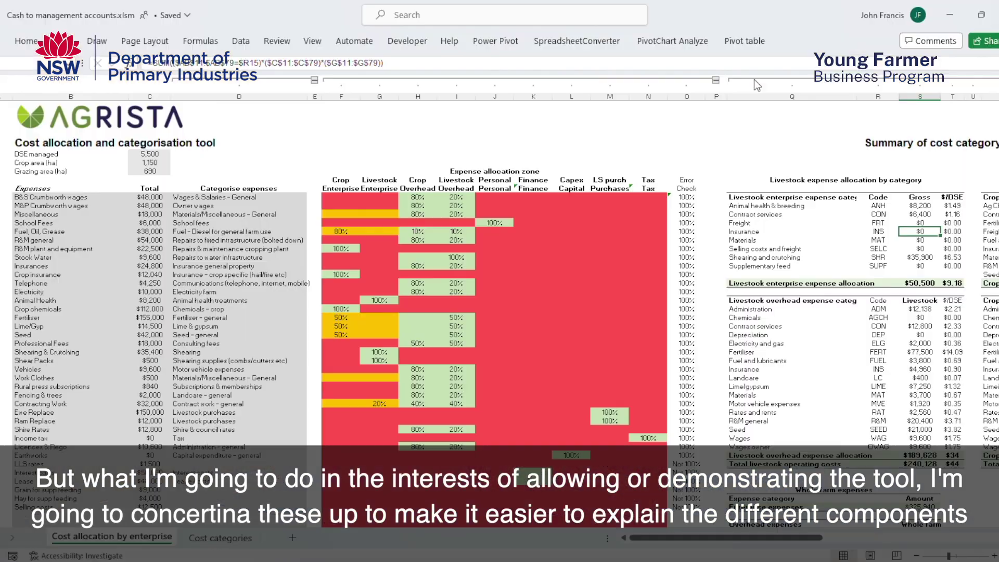
Collapse the column groups for the cost summaries, the expense allocation zone and the expense categories, leaving only expenses and totals
click(754, 80)
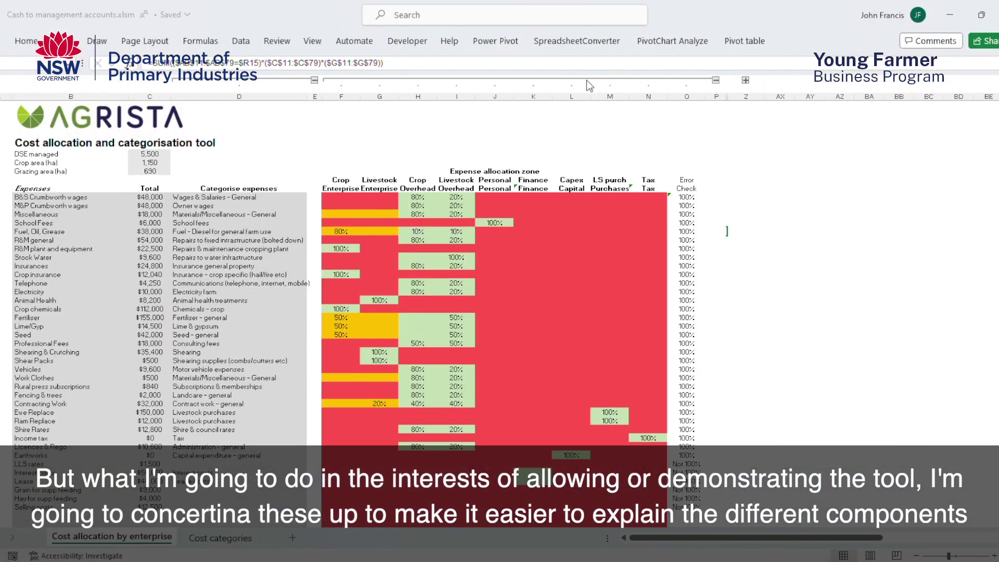
click(332, 81)
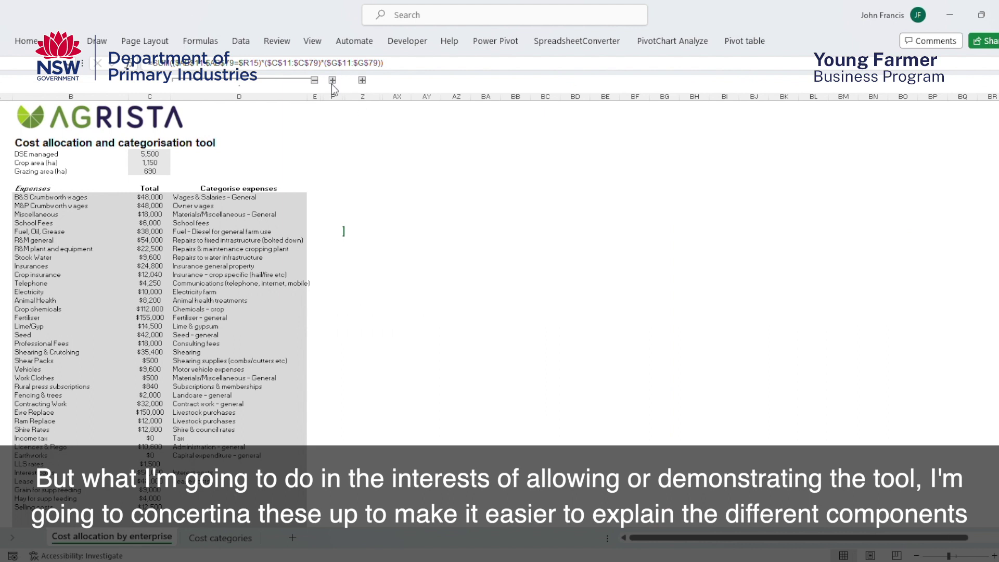
click(241, 79)
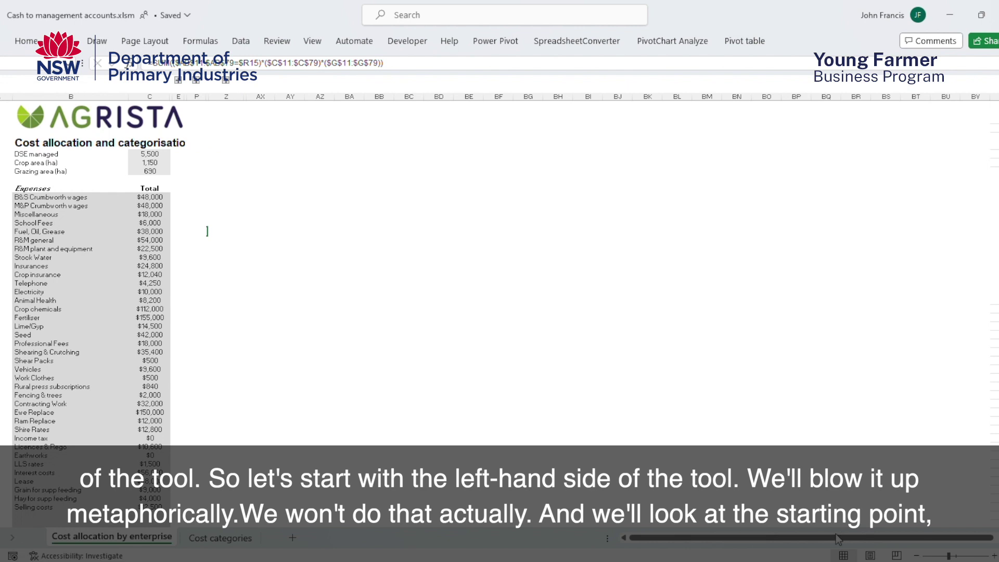
Examine the DSE managed, crop area and grazing area input cells, and the entry guidance on the first expense line
click(992, 556)
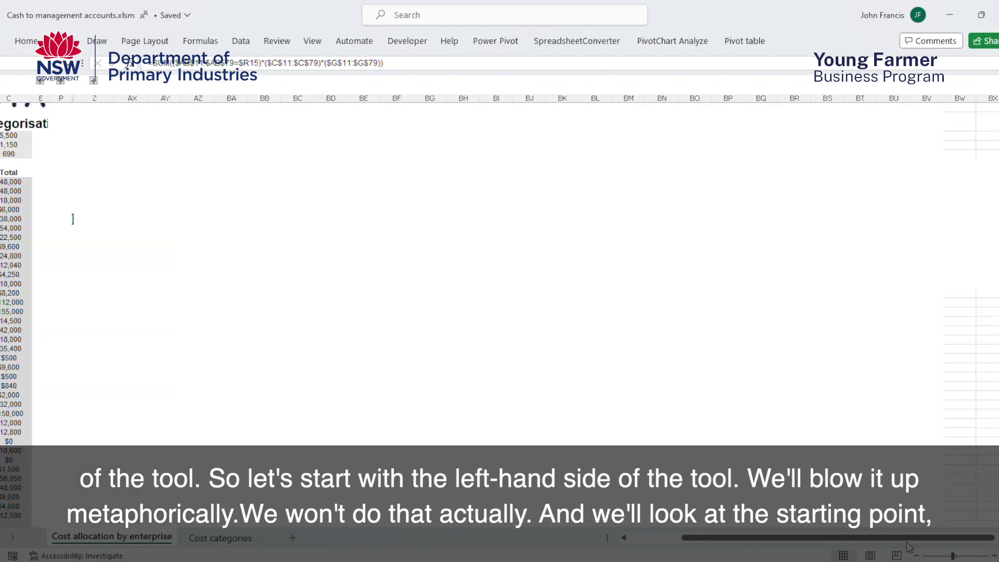
drag(913, 538, 849, 541)
scroll(590, 333, up, 1)
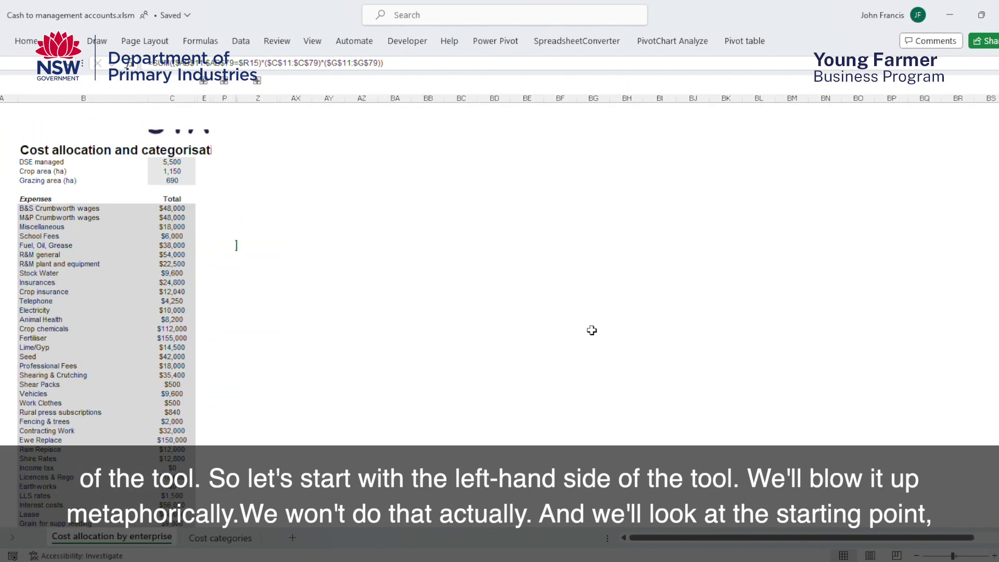
click(992, 555)
click(993, 555)
click(993, 555)
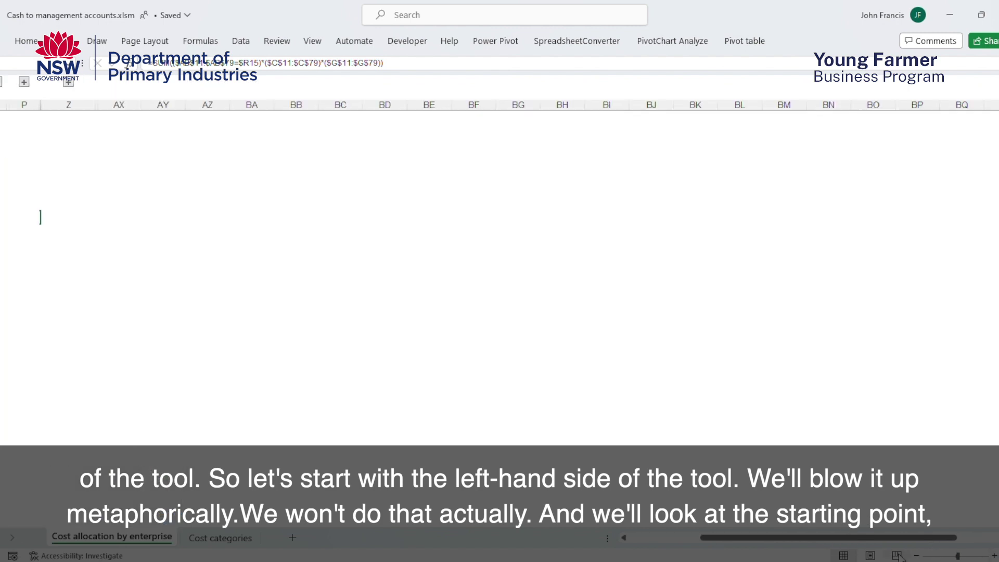
drag(917, 537, 845, 537)
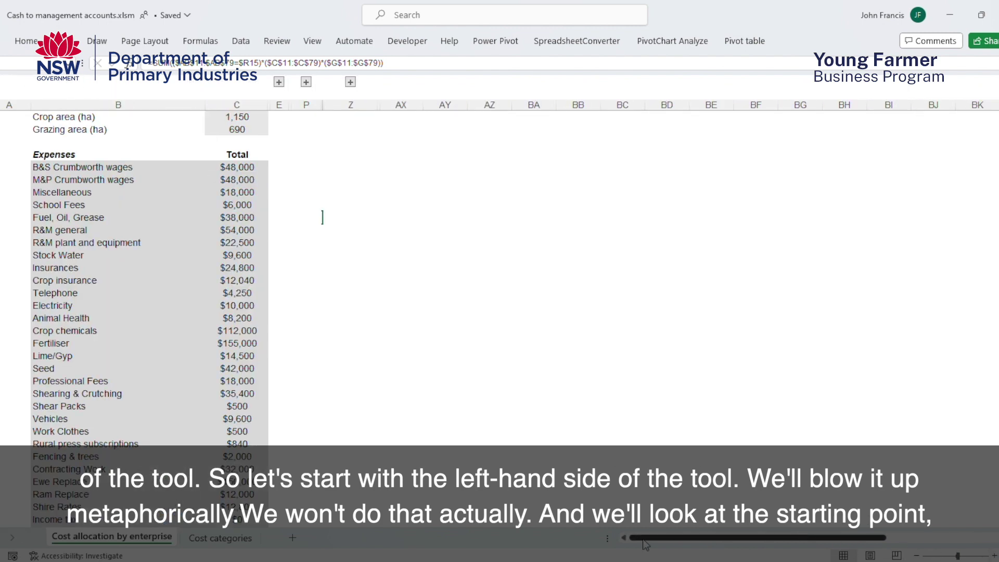
scroll(582, 349, up, 1)
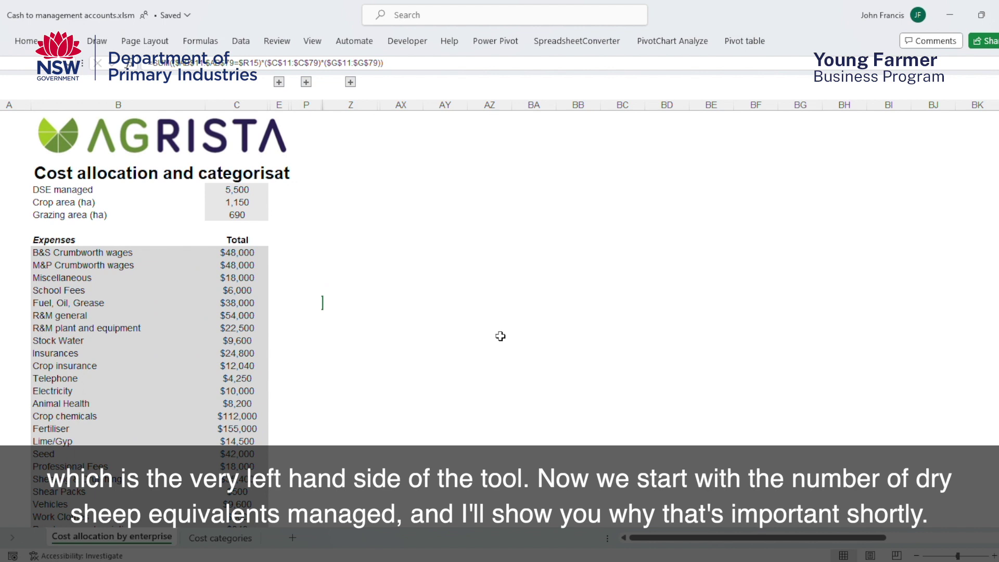
click(250, 194)
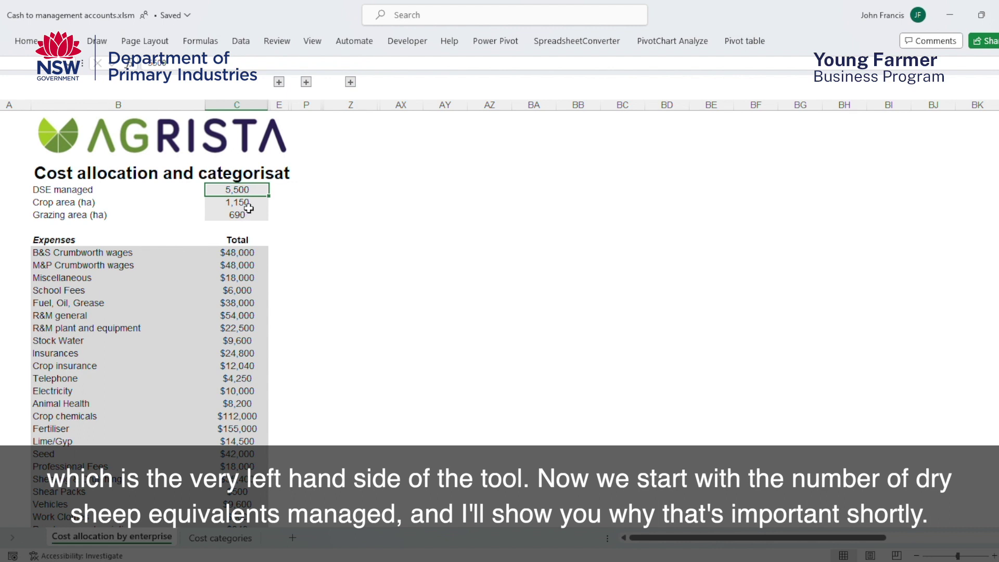
click(249, 206)
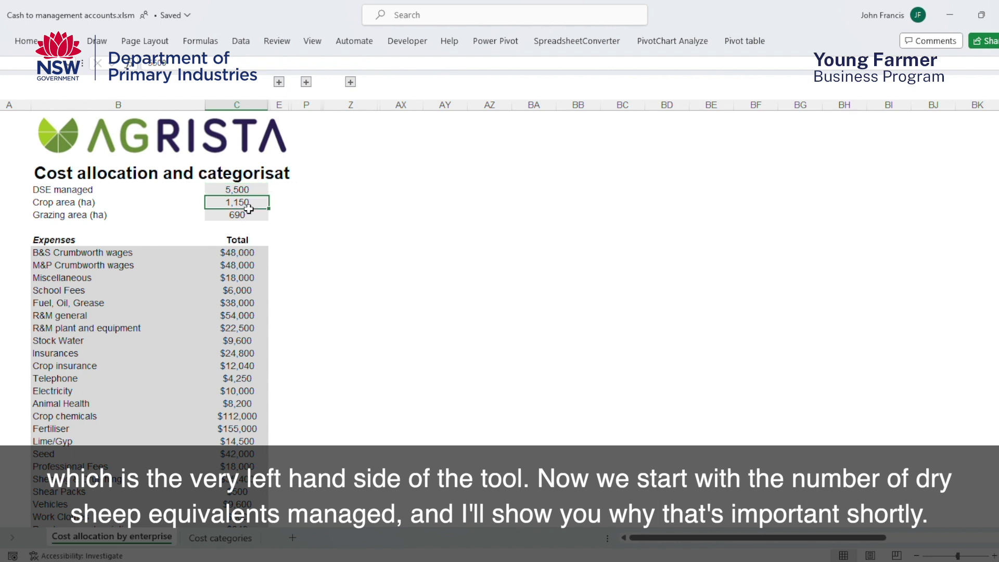
click(248, 217)
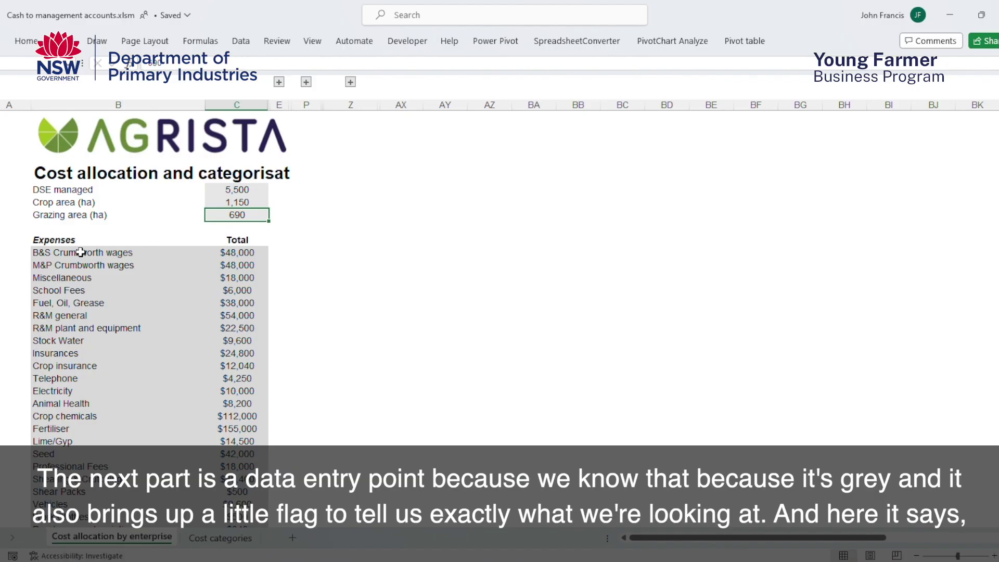
click(79, 254)
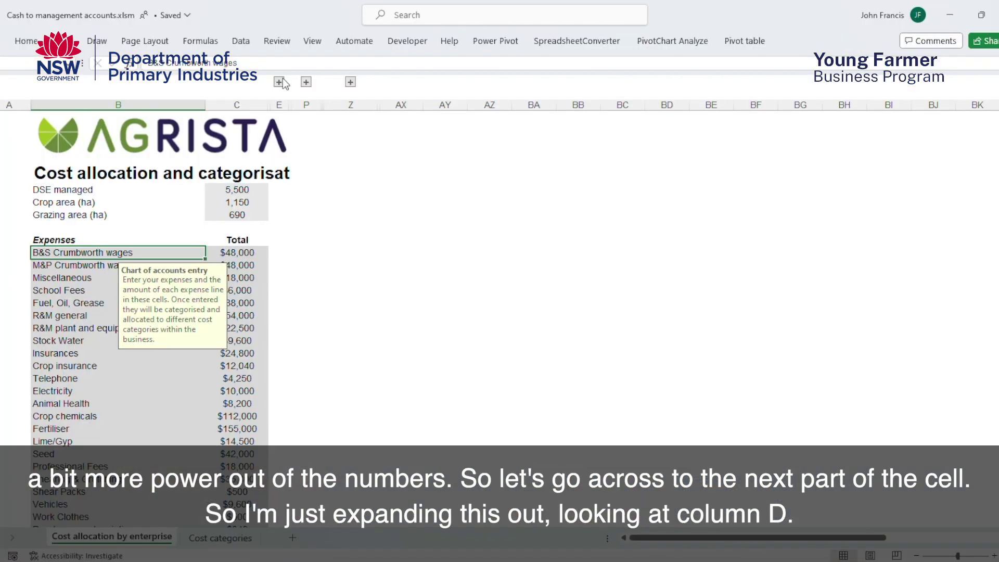
Expand the Categorise expenses column and view the category allocation guidance on its first entry
click(279, 83)
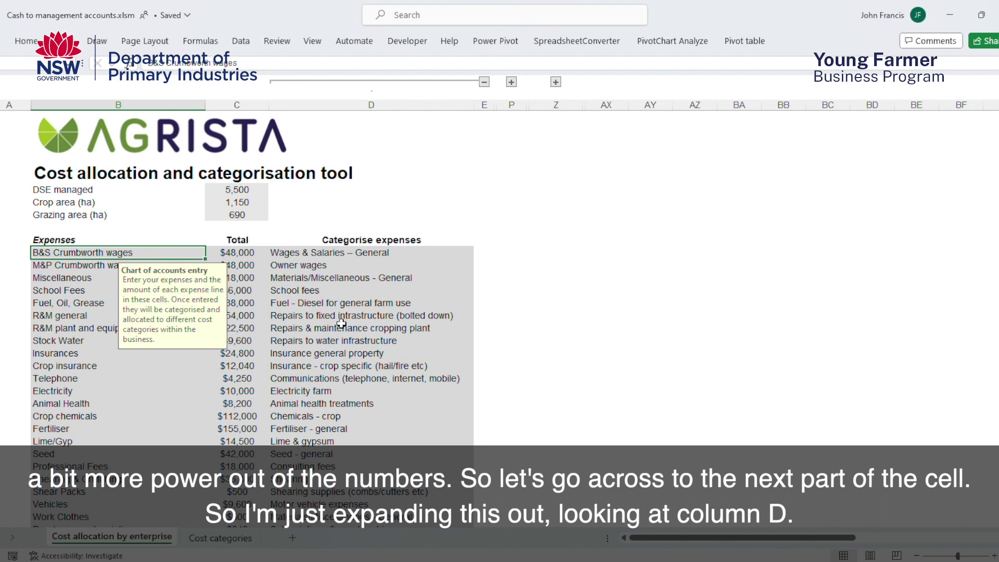
click(394, 257)
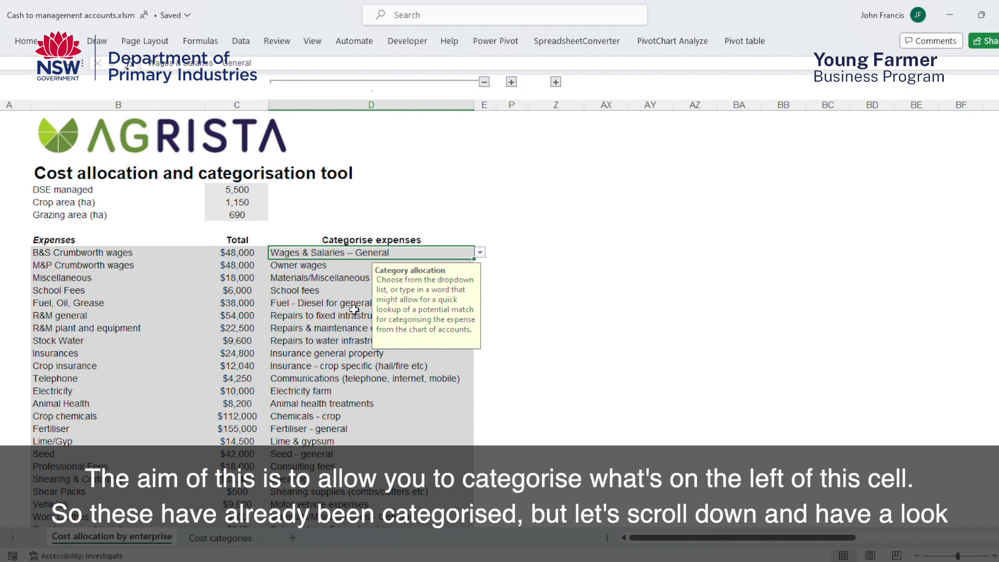
Find "rat" among the categories and categorise the LLS rates expense as Local land services rates (levies on landuse)
scroll(356, 322, down, 4)
scroll(356, 331, down, 3)
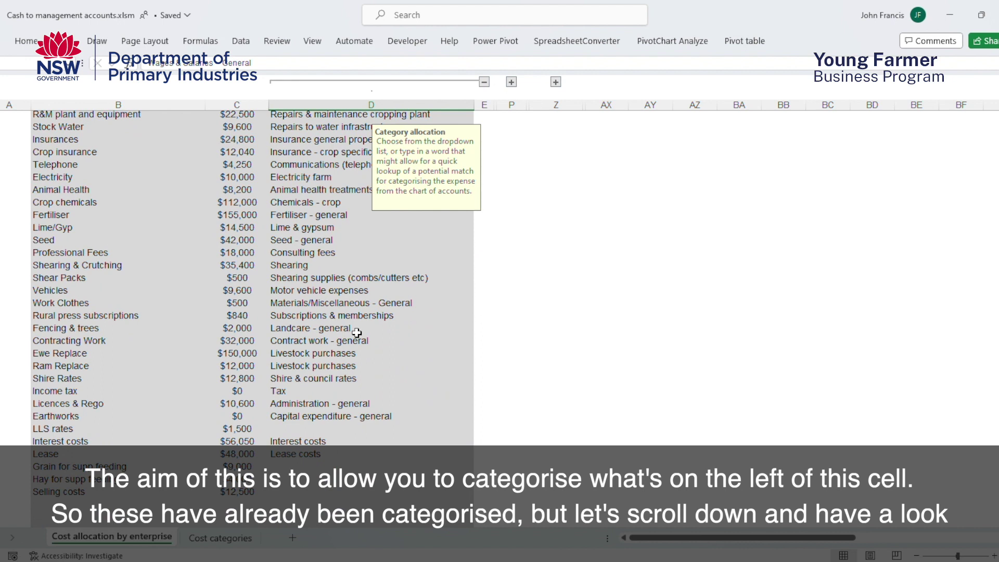
scroll(357, 333, down, 2)
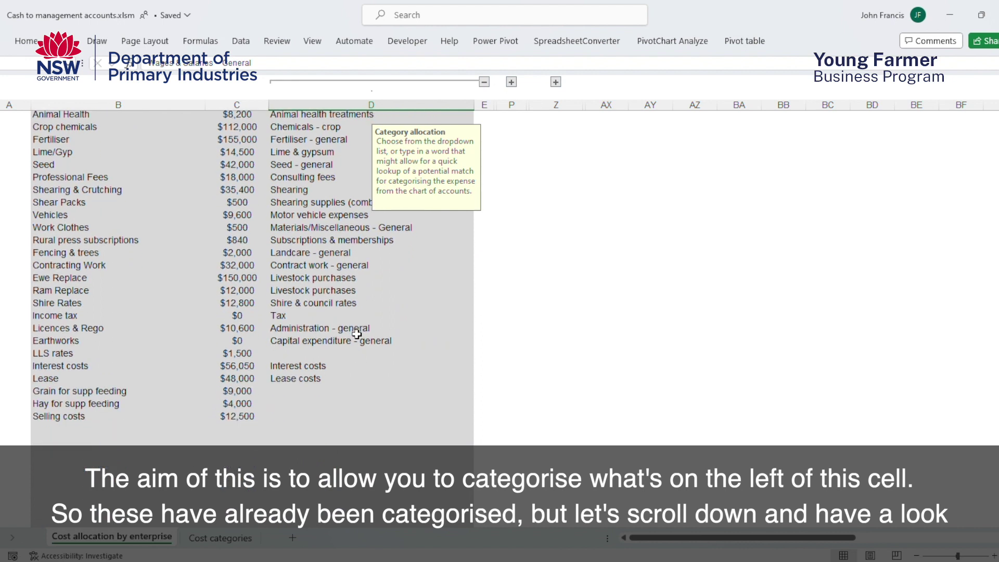
click(320, 353)
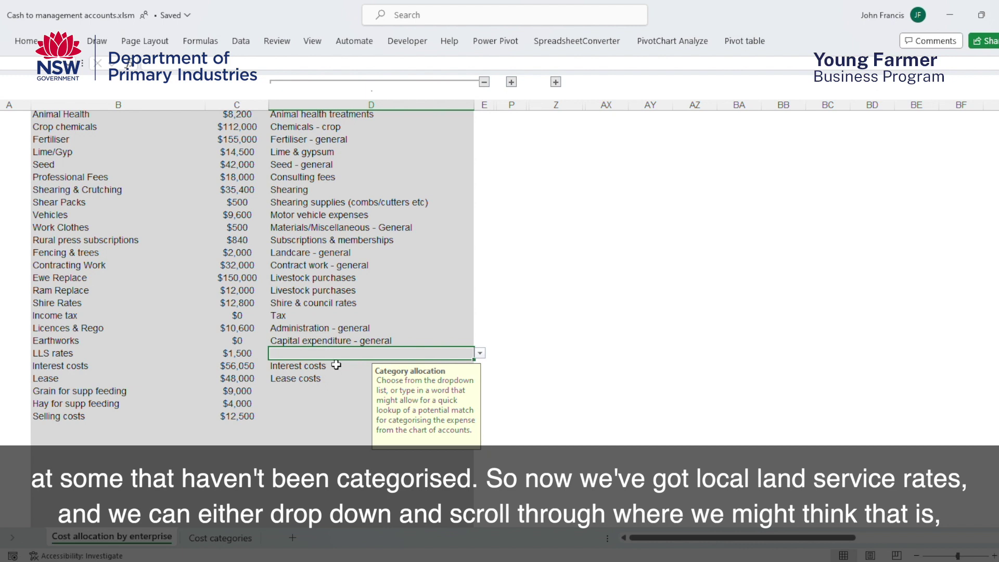
text(rat)
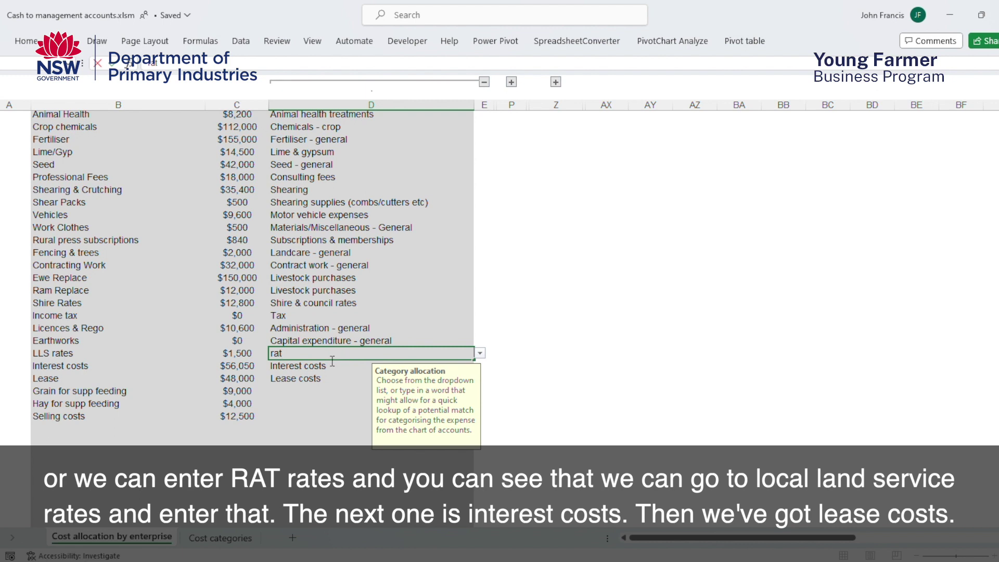
click(323, 374)
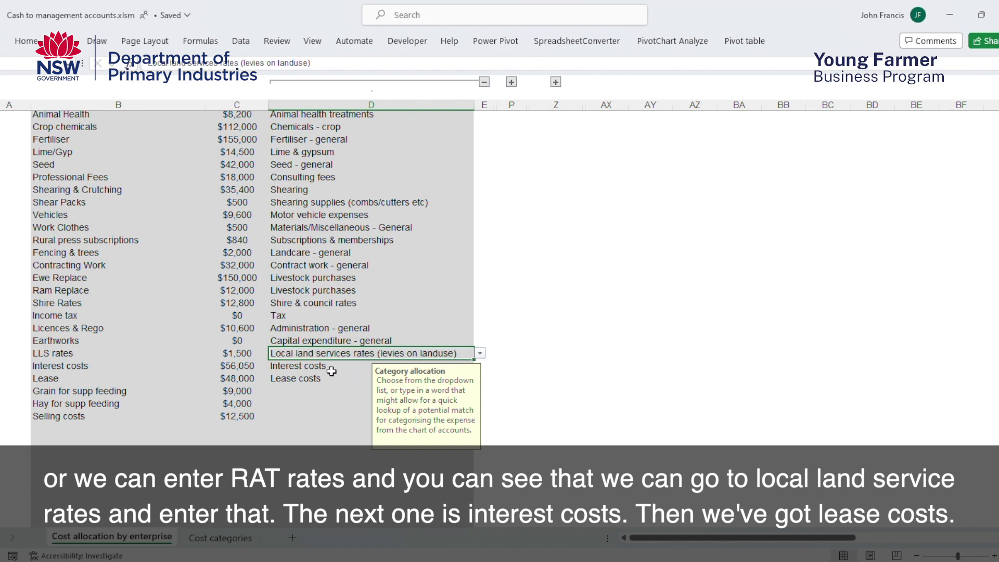
key(Return)
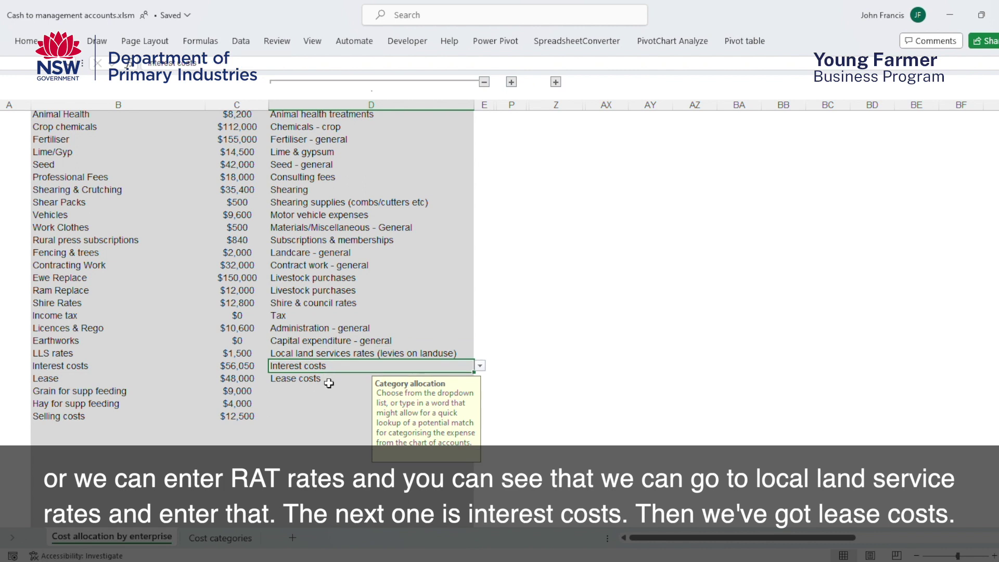
Categorise Grain for supp feeding as Fodder purchases for livestock feed, trying "supp" and then "fodd" as lookup words
click(321, 395)
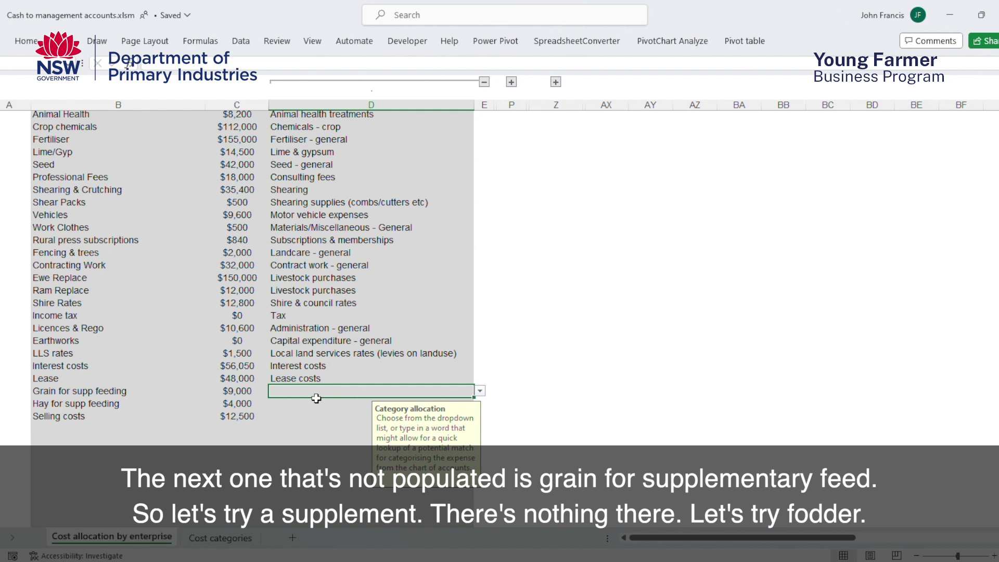
text(supp)
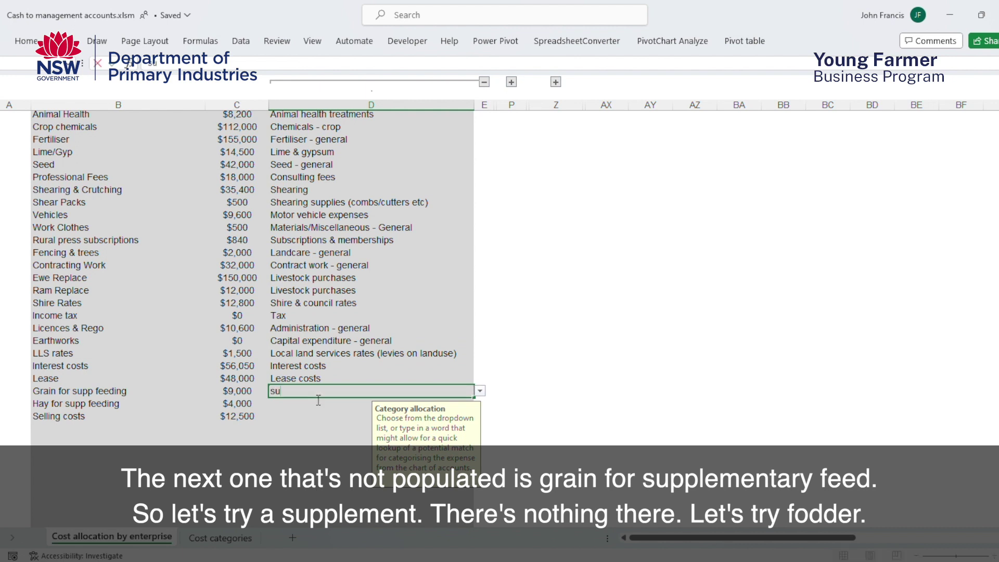
key(BackSpace)
key(BackSpace)
key(BackSpace)
key(BackSpace)
text(fodd)
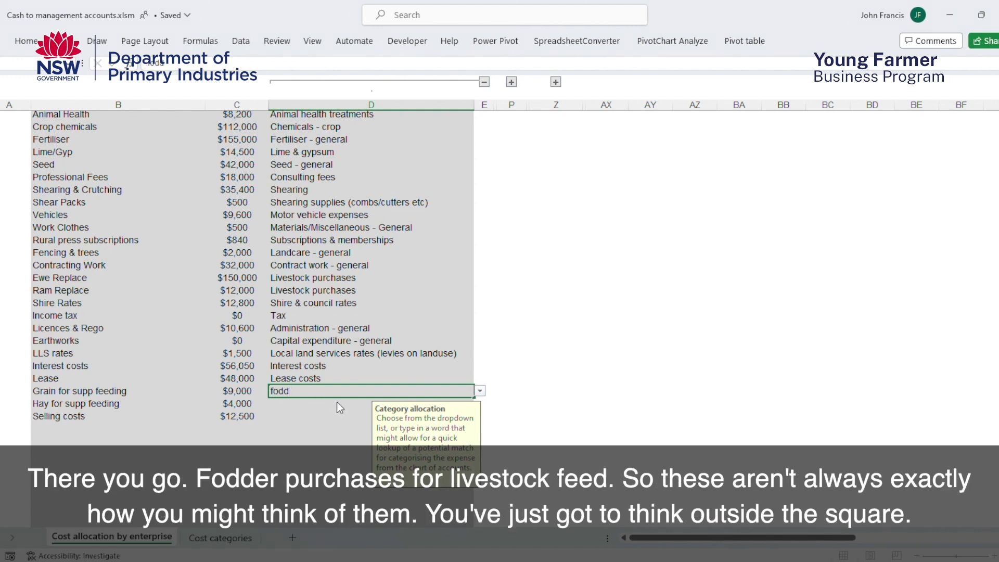
click(336, 402)
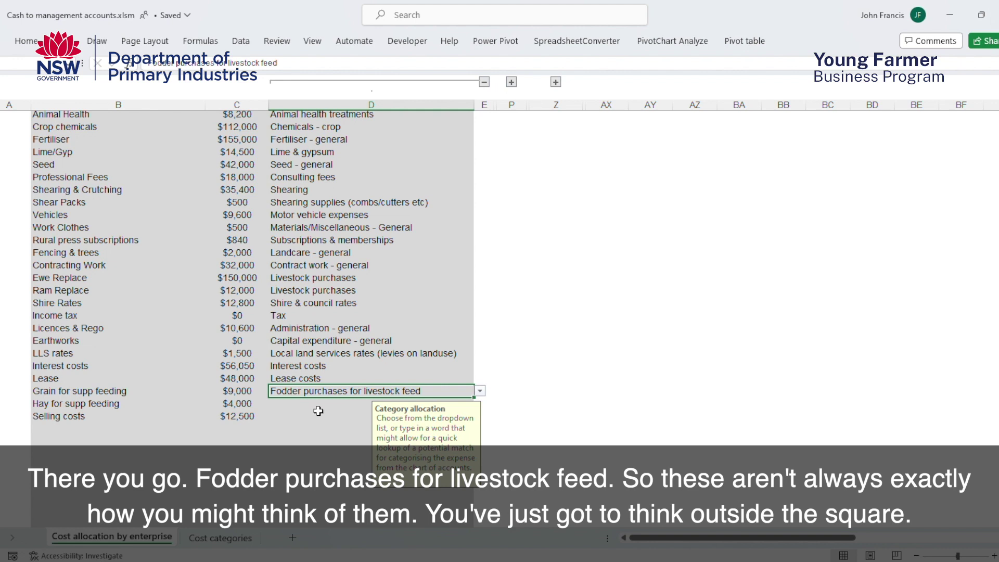
Categorise Hay for supp feeding as Fodder purchases for livestock feed, using "Fodd" as the lookup word
click(323, 407)
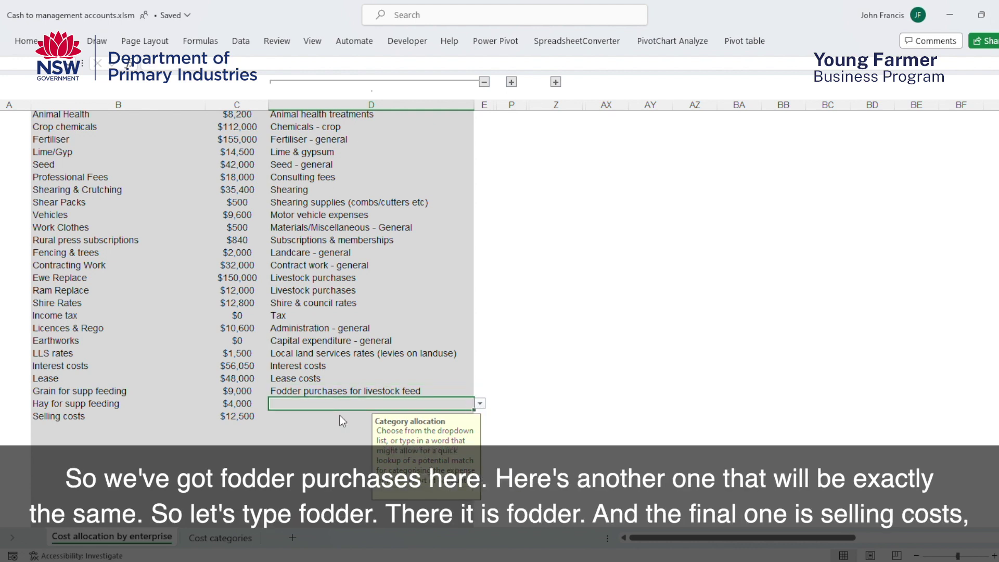
text(Fodd)
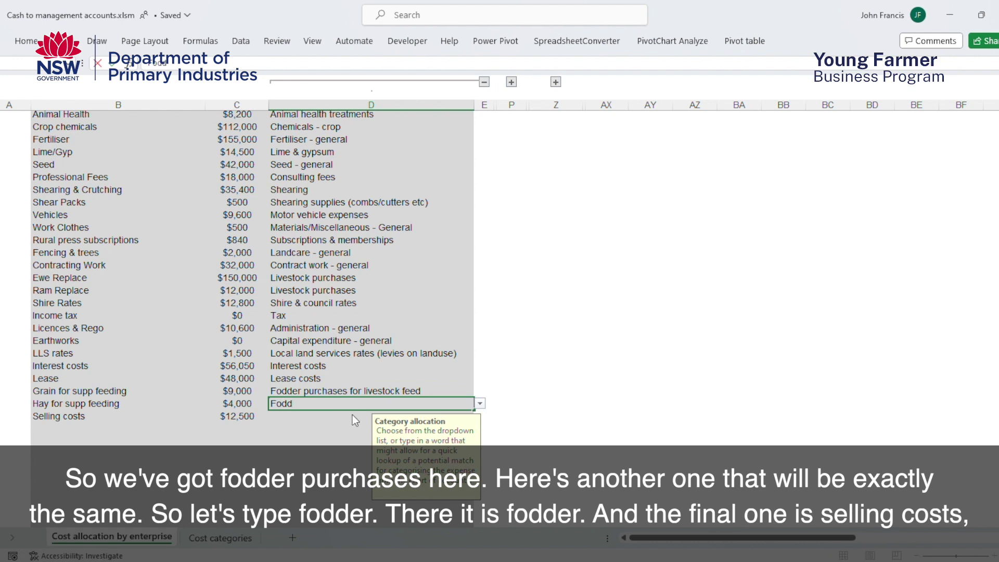
key(Return)
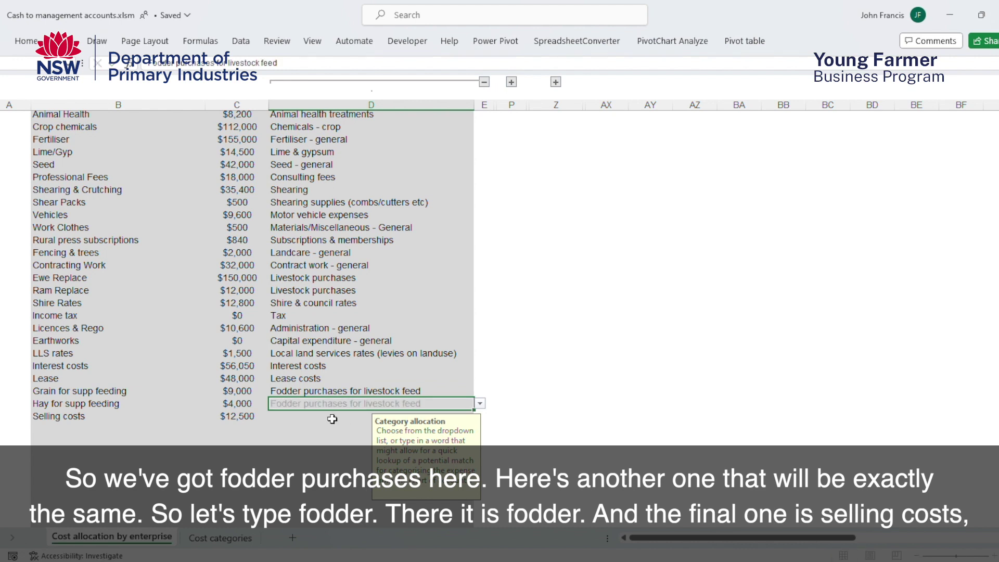
Categorise Selling costs as Sales costs - general livestock, using "Sale" as the lookup word
click(312, 418)
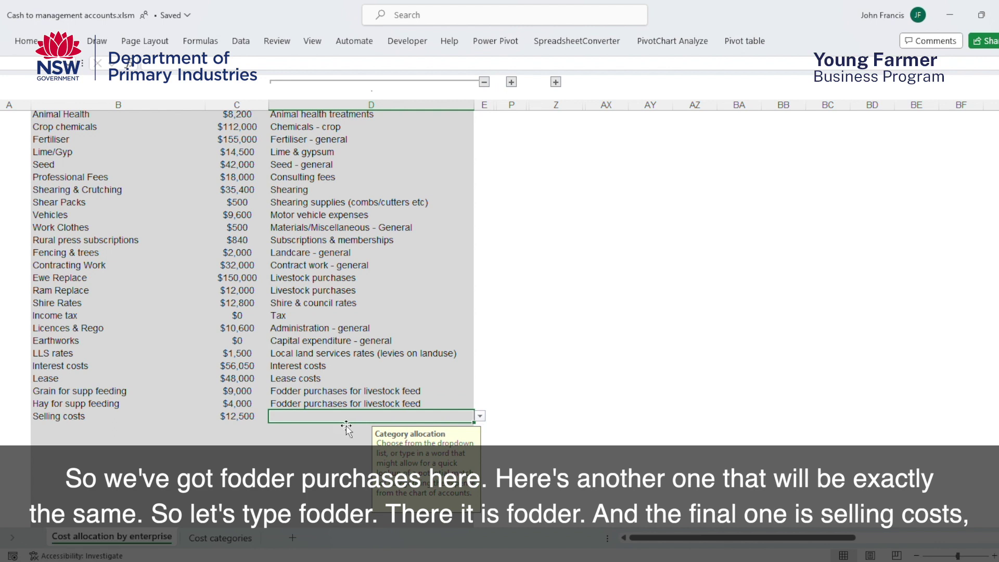
text(Sell)
key(BackSpace)
key(BackSpace)
key(BackSpace)
text(as)
key(BackSpace)
text(le)
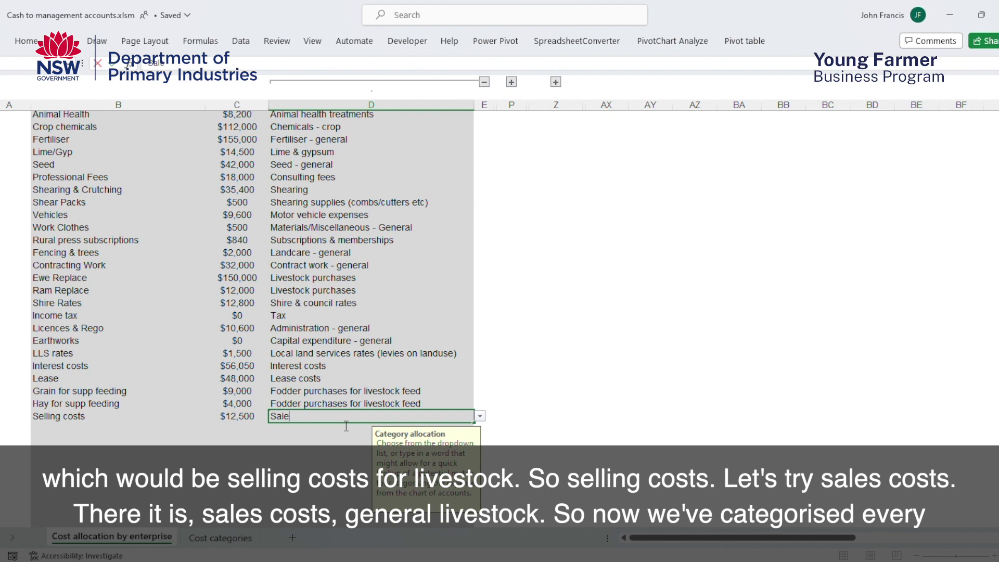
click(339, 438)
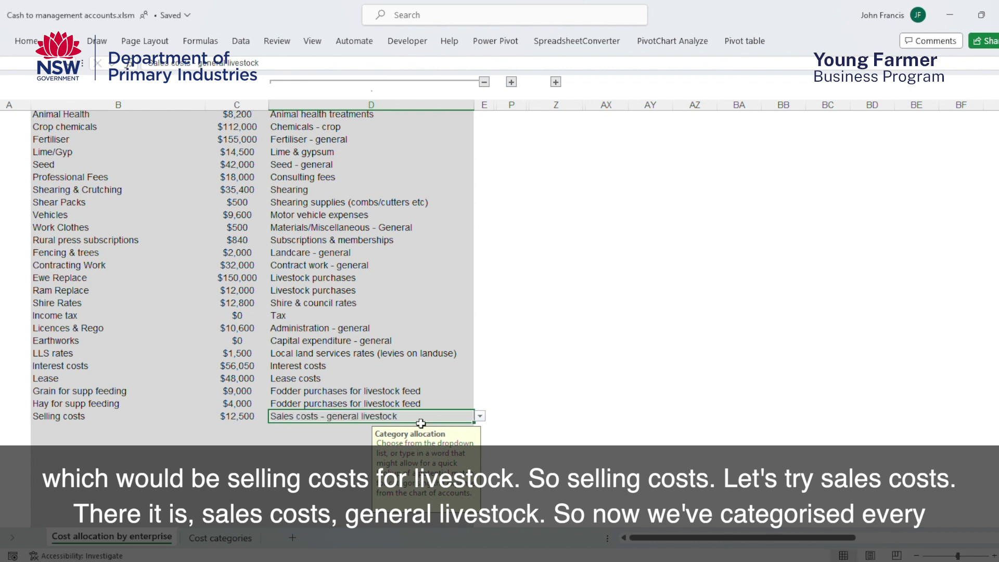
Expand the expense allocation zone and select its columns from Crop Enterprise to Tax
scroll(411, 416, up, 9)
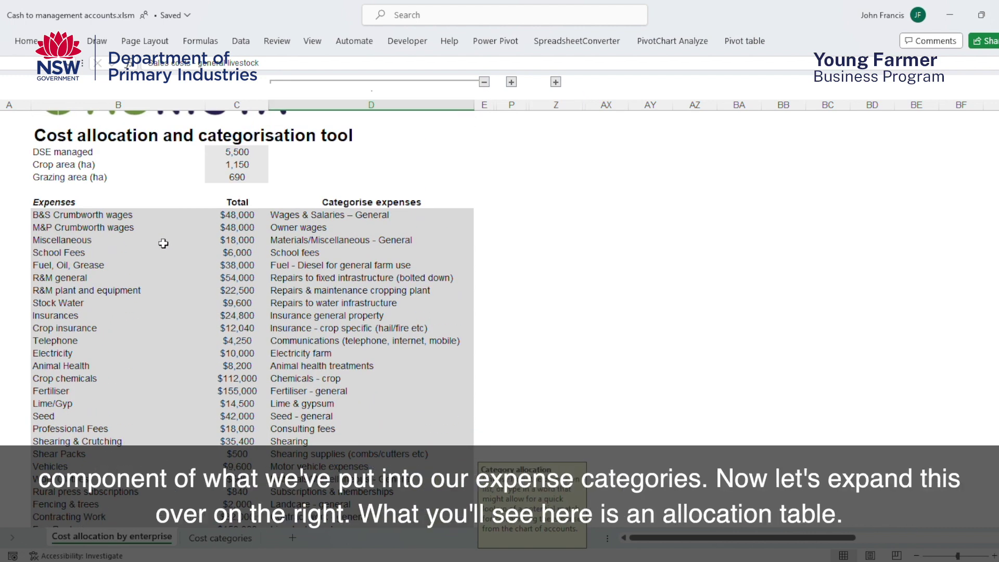
click(511, 82)
scroll(591, 214, up, 3)
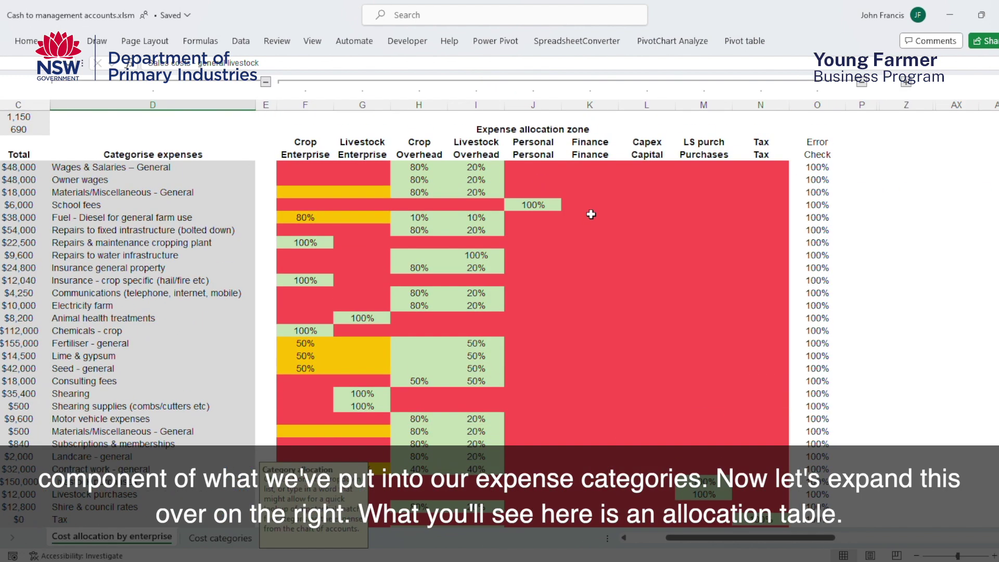
scroll(591, 214, up, 2)
scroll(590, 214, down, 1)
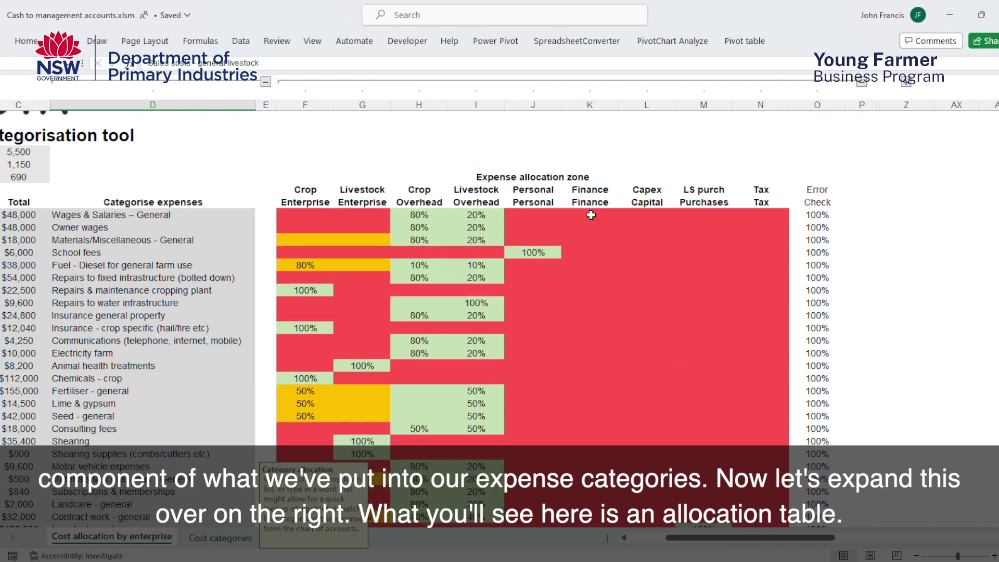
drag(317, 115, 748, 120)
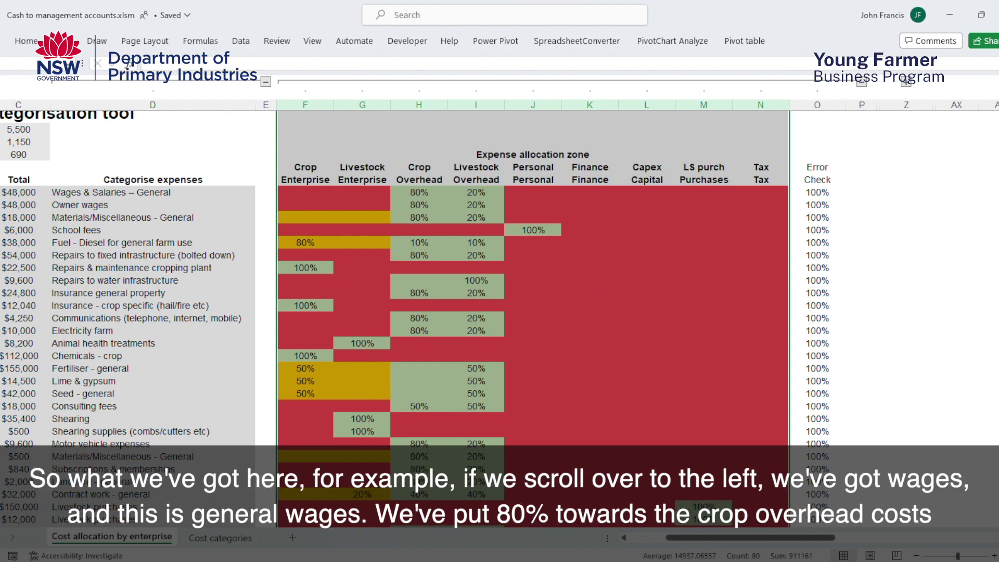
Examine the Wages & Salaries – General row's crop overhead, livestock overhead, personal and capital allocations and its error check
mouse_move(697, 539)
mouse_down()
mouse_move(660, 546)
mouse_move(681, 542)
mouse_up()
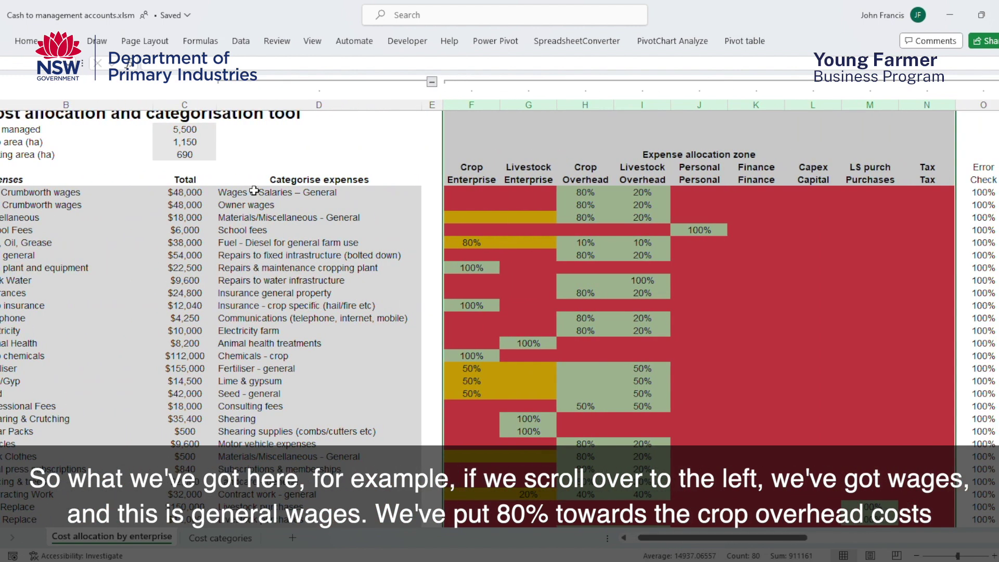
click(596, 199)
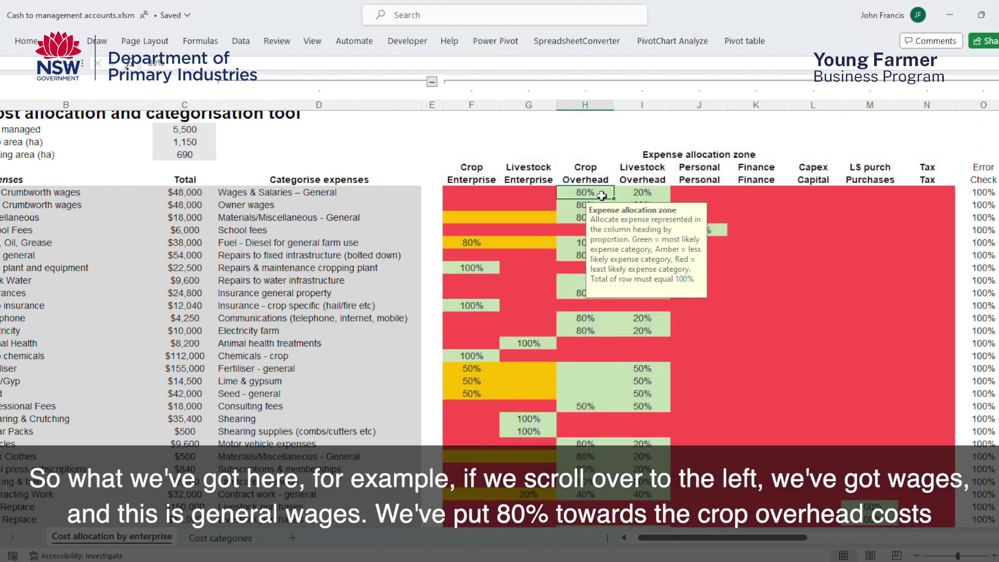
click(648, 196)
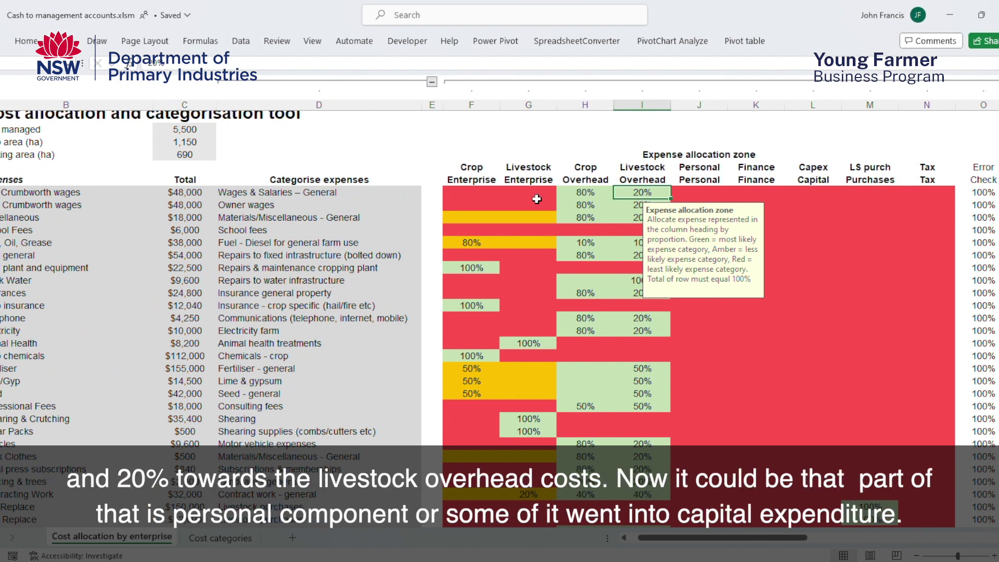
click(707, 195)
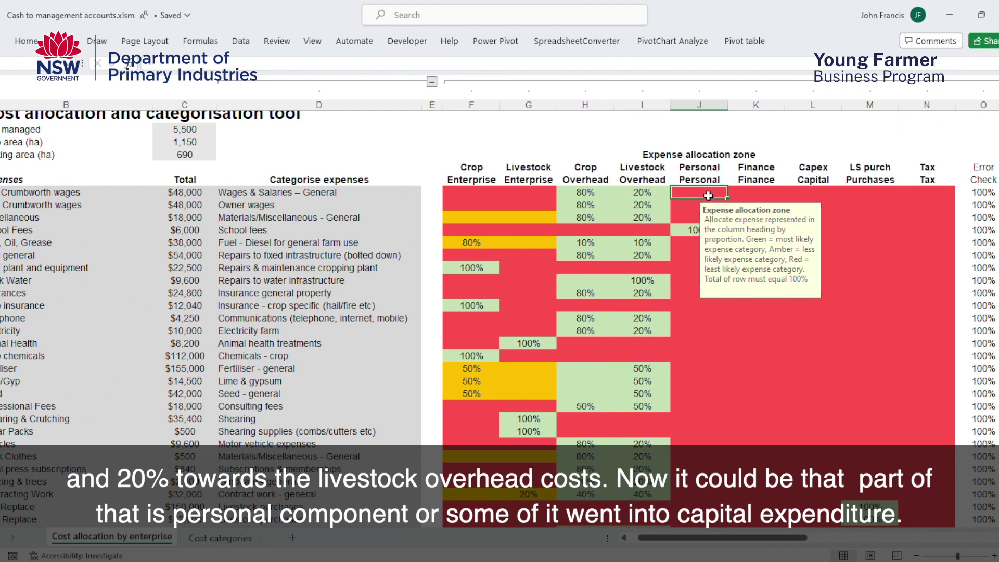
click(819, 195)
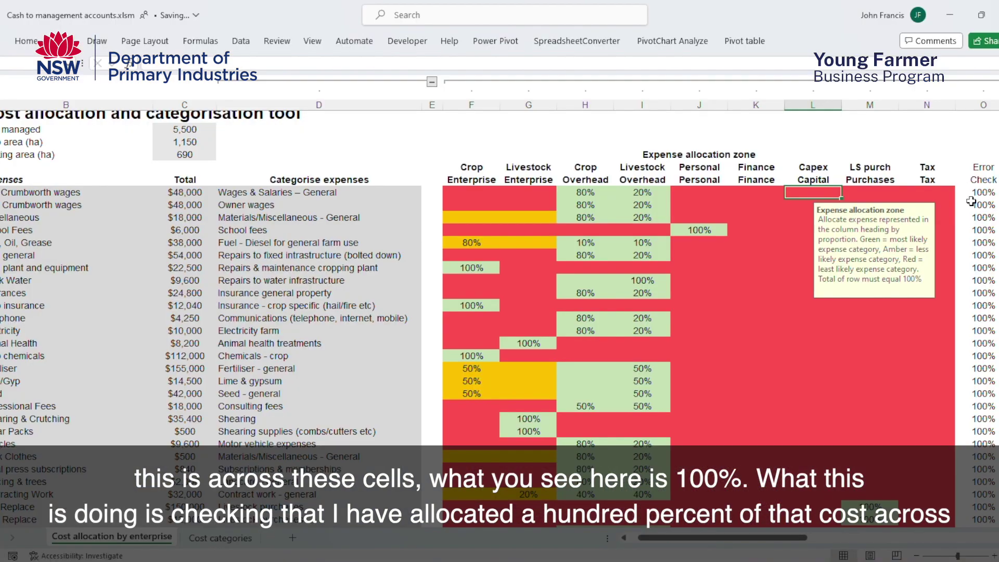
click(979, 194)
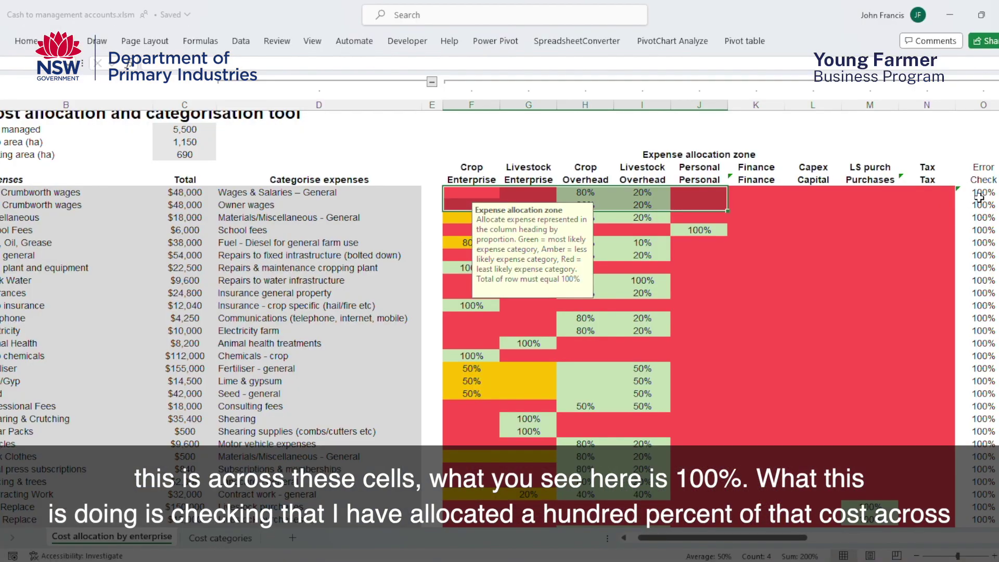